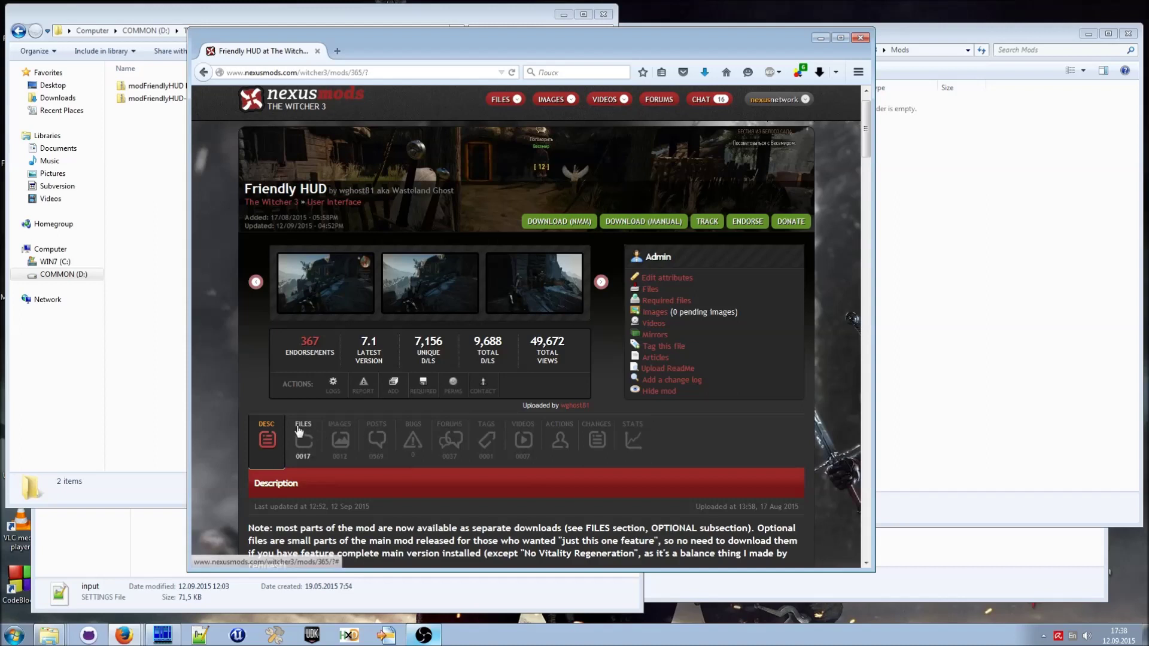
- Open the FILES tab on the Friendly HUD mod page to list its main and hotkey downloads
{"action": "left_click", "coordinate": [303, 434]}
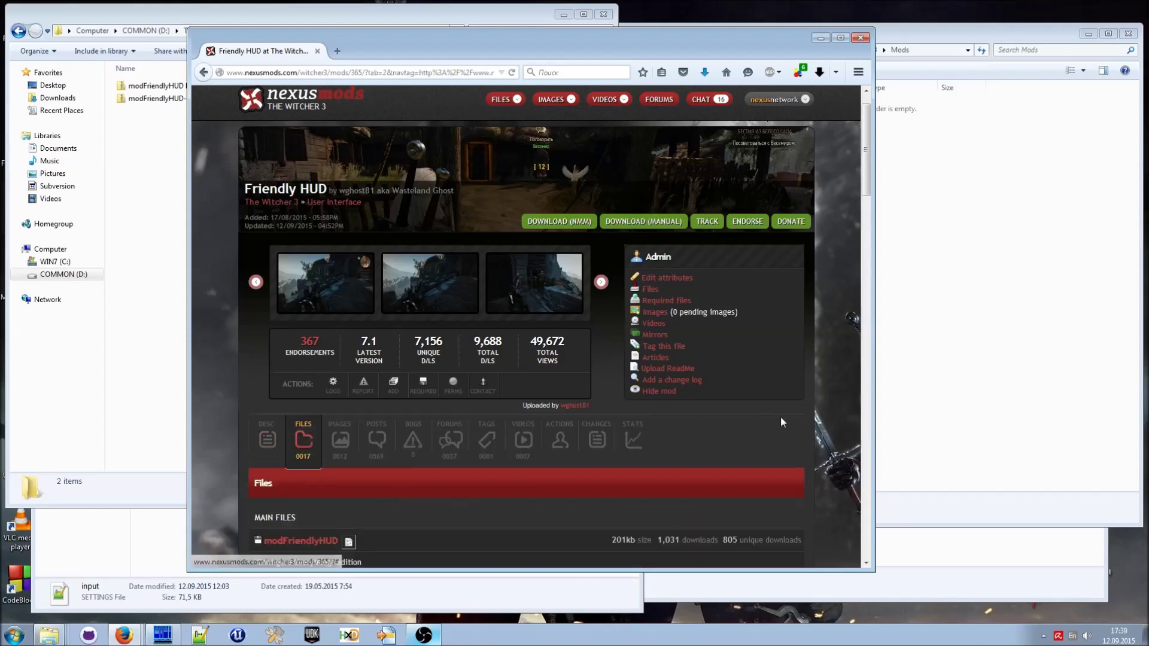
{"action": "scroll", "coordinate": [791, 423], "scroll_direction": "down", "scroll_amount": 2}
{"action": "scroll", "coordinate": [790, 422], "scroll_direction": "down", "scroll_amount": 2}
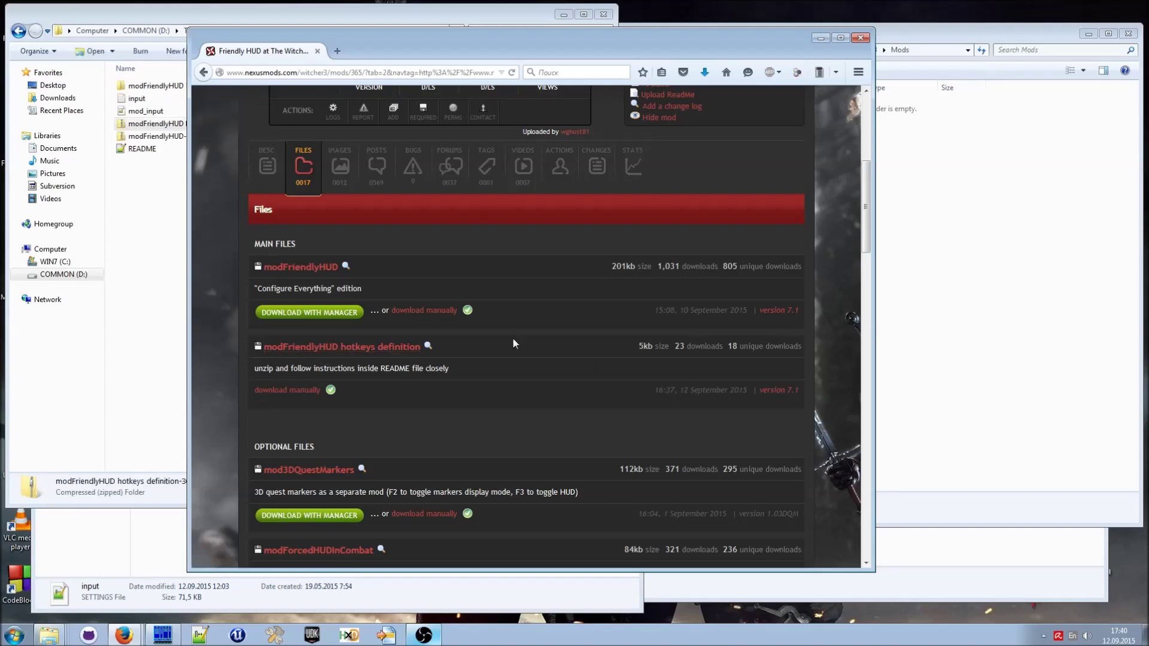
- Drag the modFriendlyHUD folder from TW3\mods into the Steam The Witcher 3 Mods folder
{"action": "left_click", "coordinate": [173, 216]}
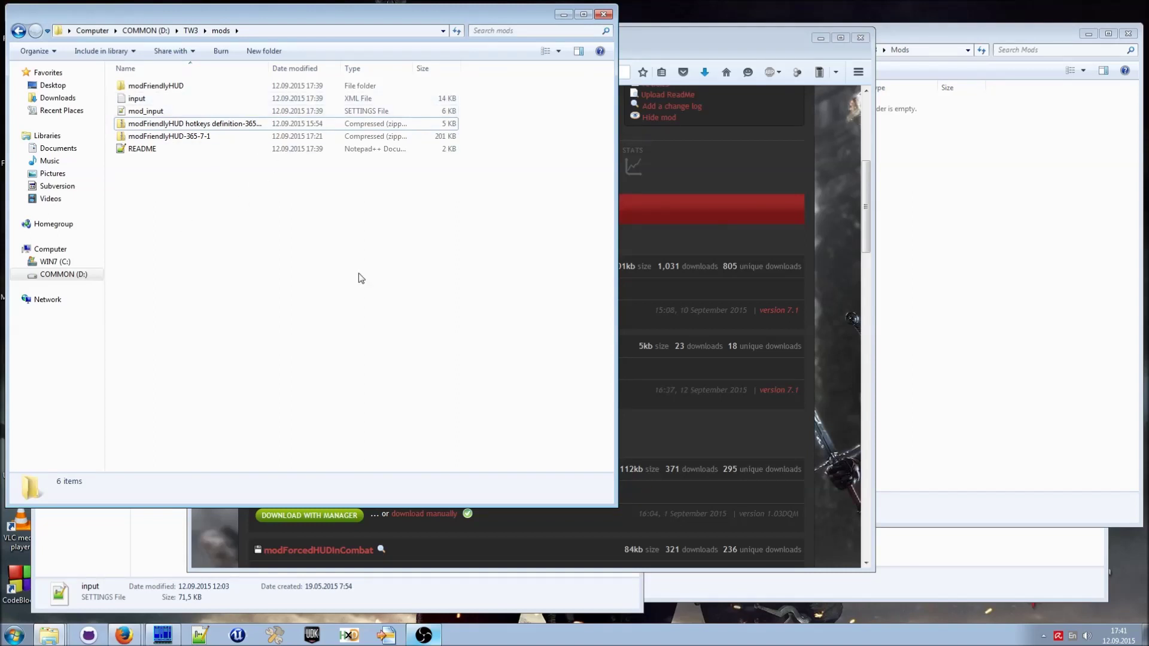
{"action": "left_click", "coordinate": [862, 270]}
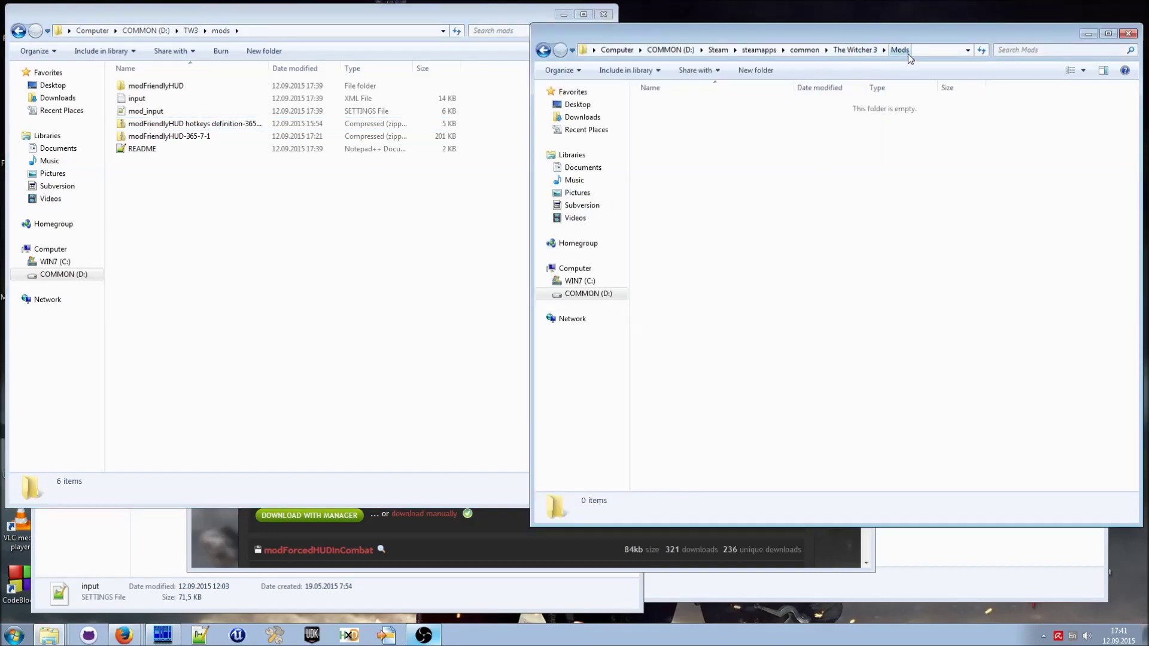
{"action": "left_click", "coordinate": [159, 86]}
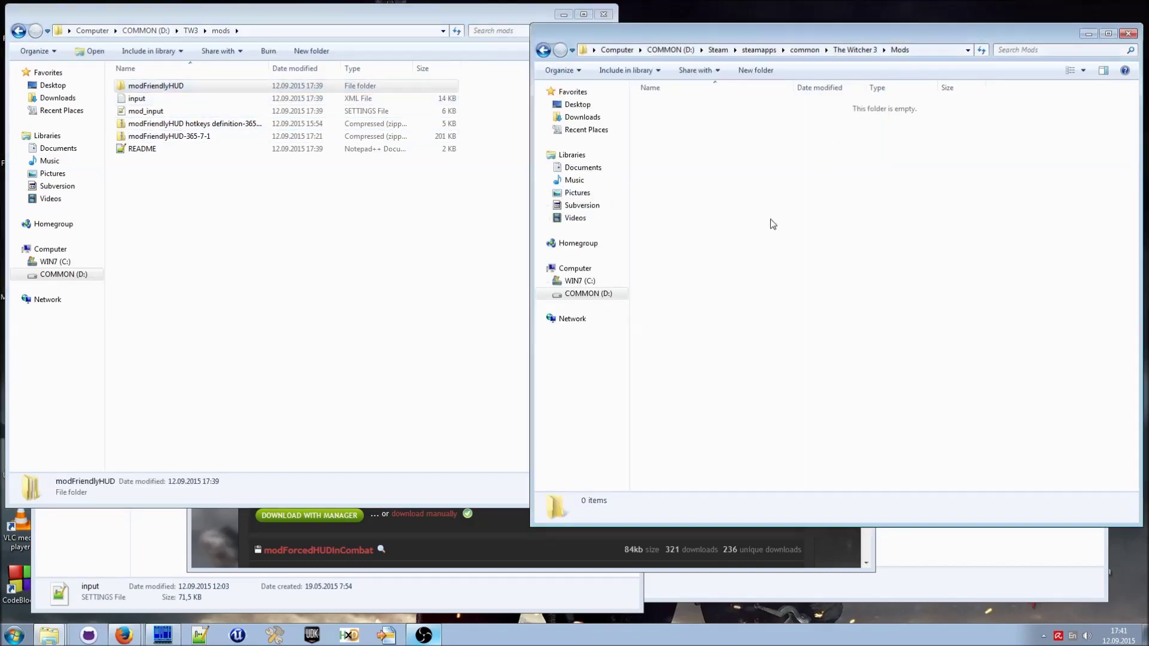
{"action": "left_click_drag", "start_coordinate": [160, 87], "coordinate": [767, 221]}
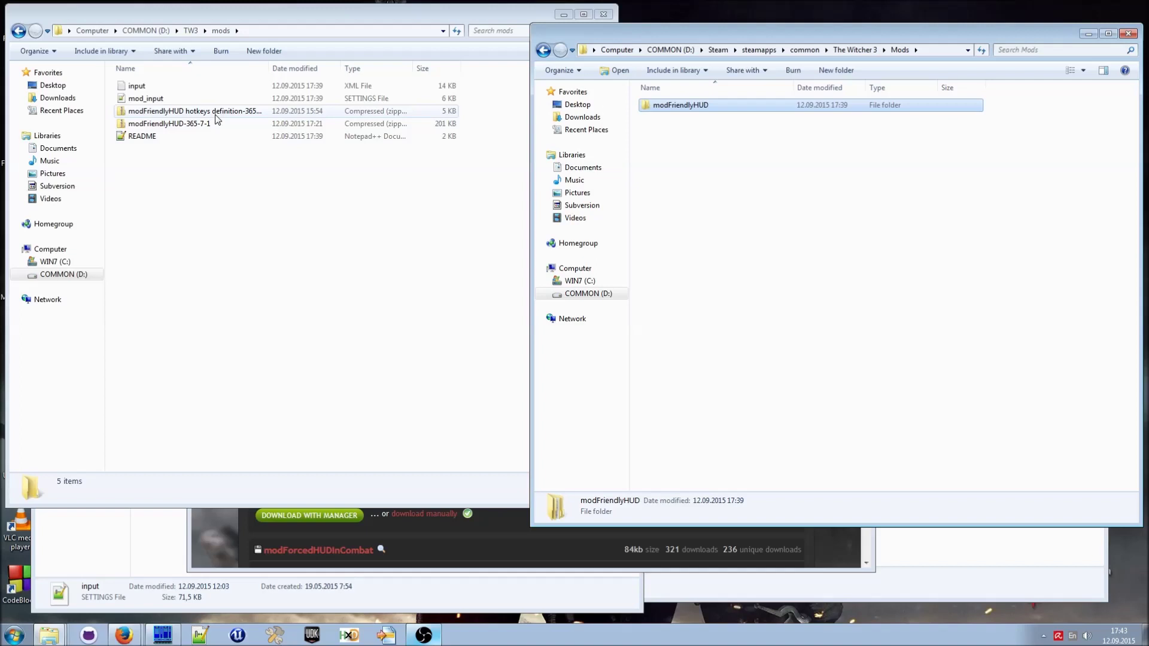
- Open the mod's README file in Notepad++
{"action": "left_click", "coordinate": [158, 140]}
{"action": "left_click", "coordinate": [137, 87]}
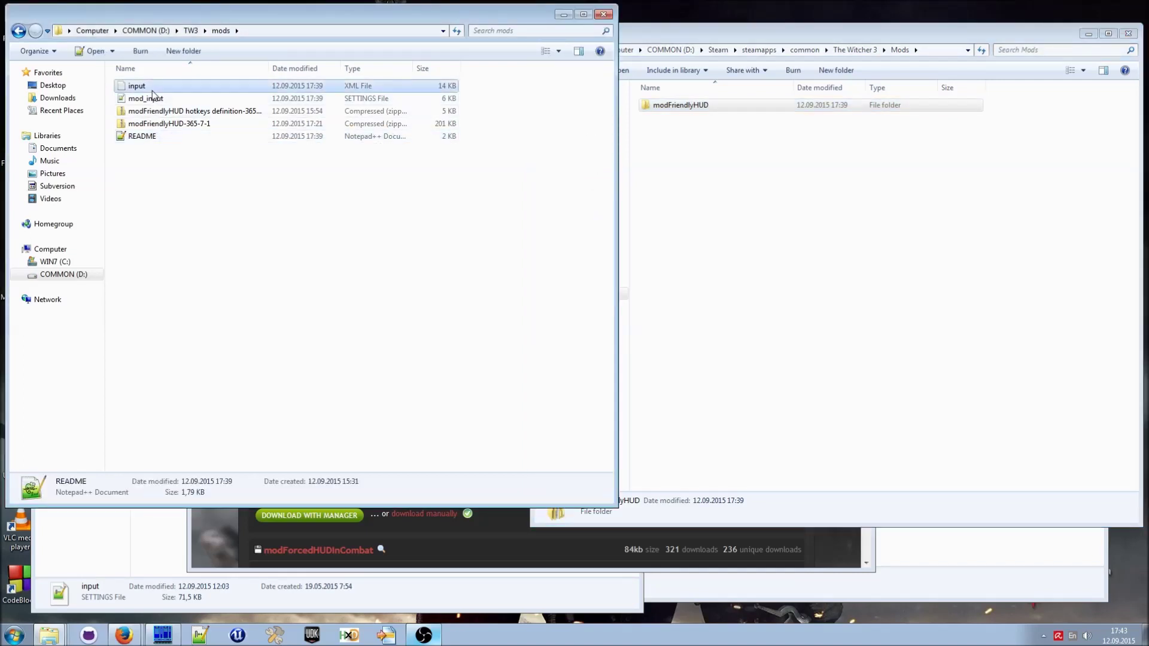
{"action": "left_click", "coordinate": [146, 99]}
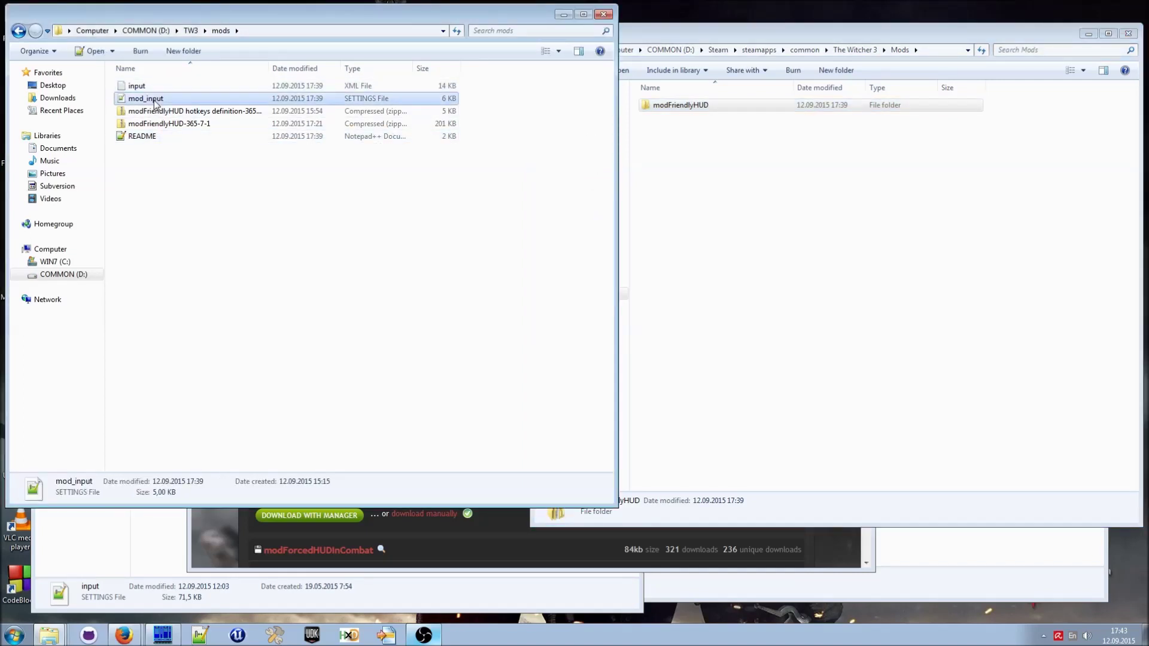
{"action": "left_click", "coordinate": [196, 137]}
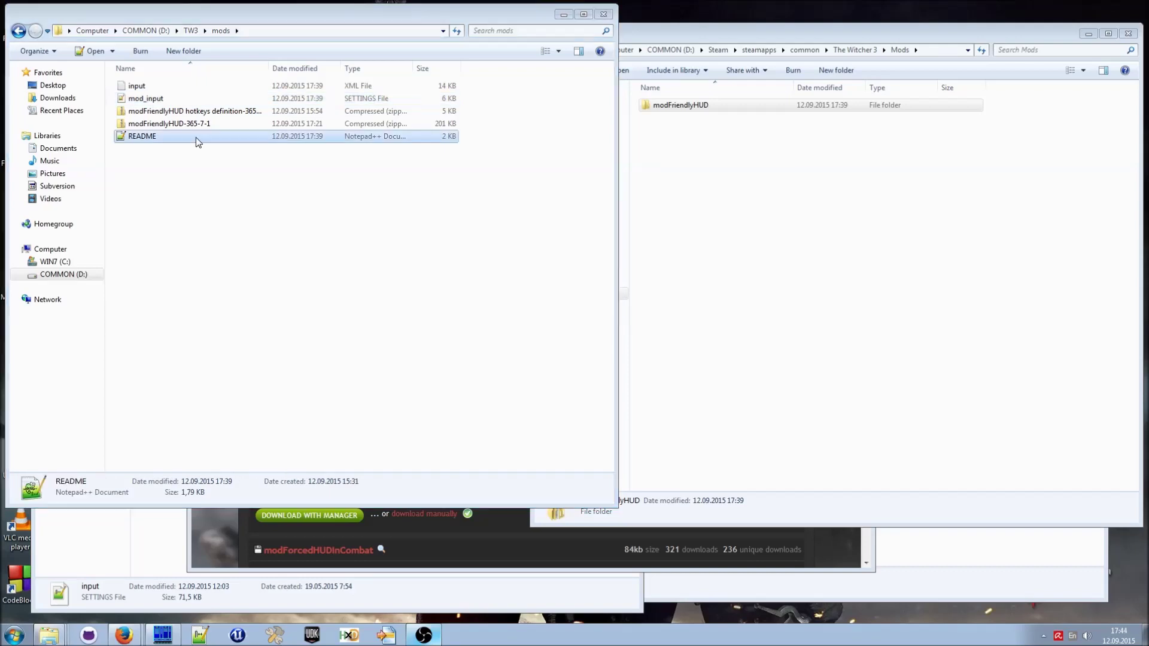
{"action": "double_click", "coordinate": [196, 138]}
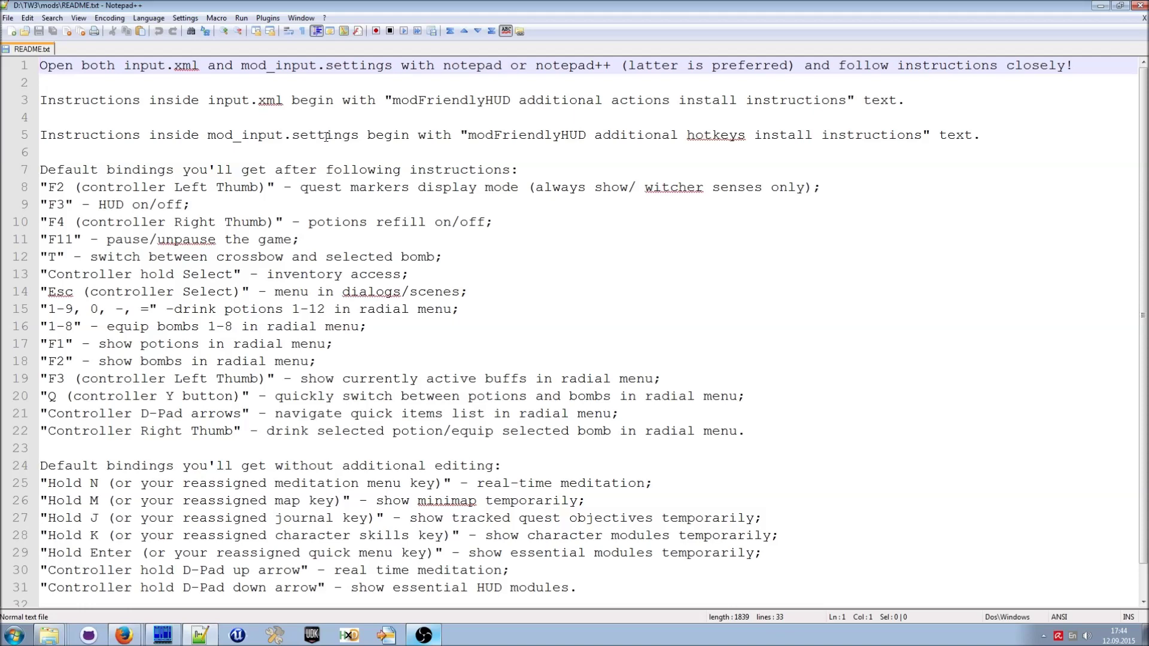
- Open input.xml and mod_input.settings in Notepad++ and show the input.xml document
{"action": "left_click", "coordinate": [1101, 8]}
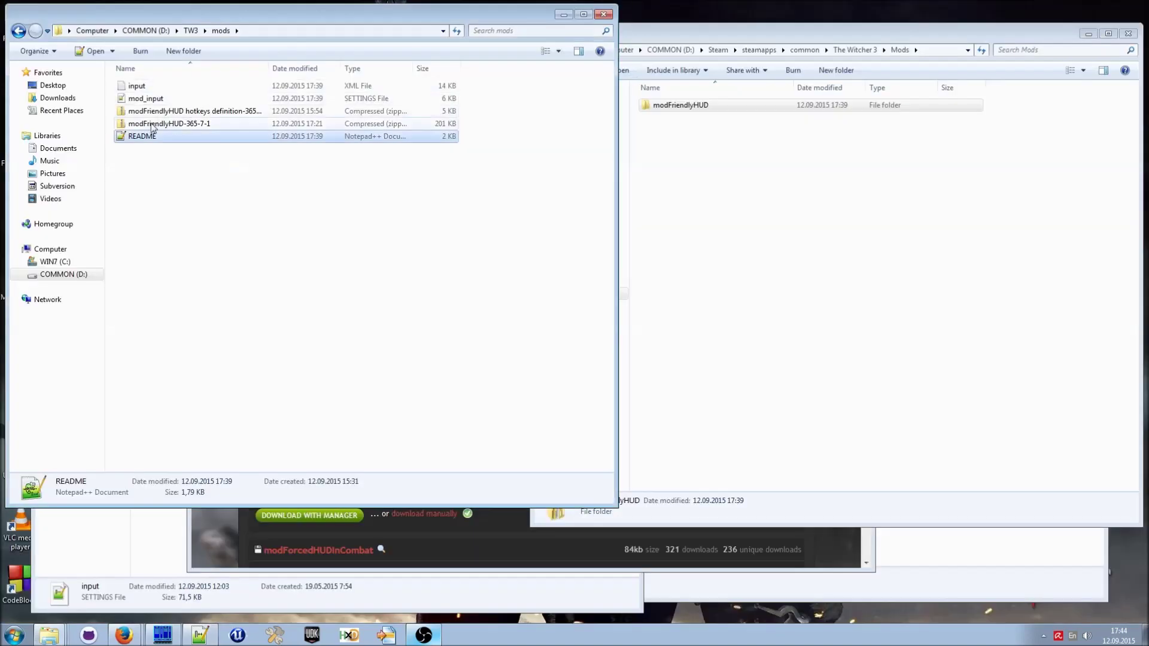
{"action": "double_click", "coordinate": [158, 87]}
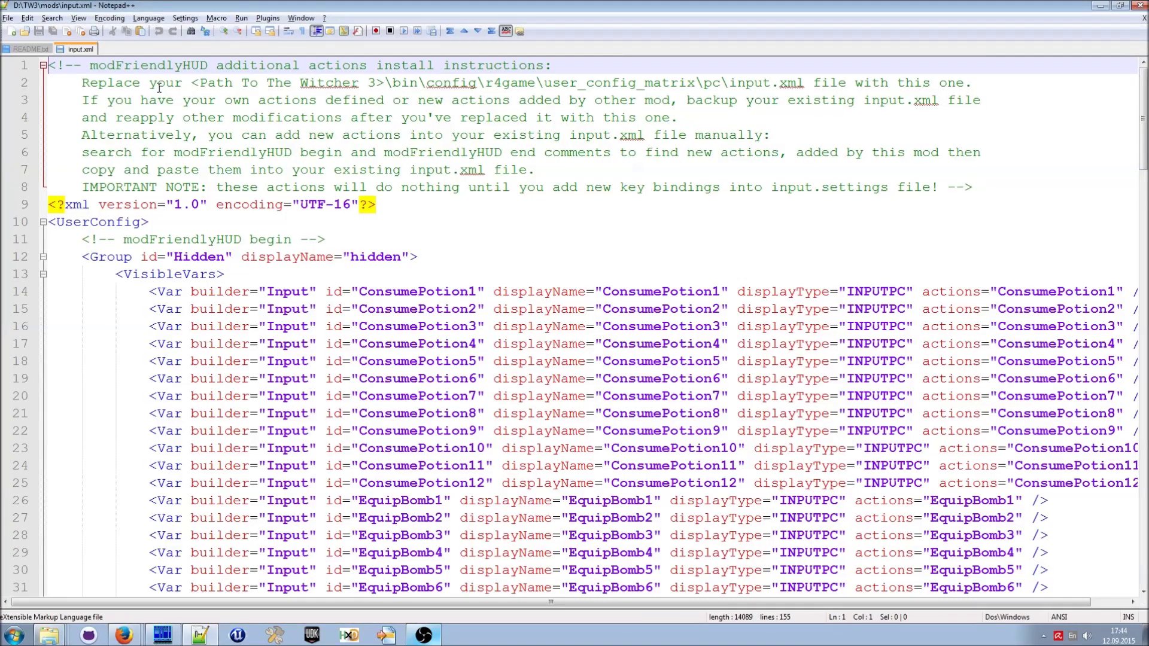
{"action": "double_click", "coordinate": [165, 103]}
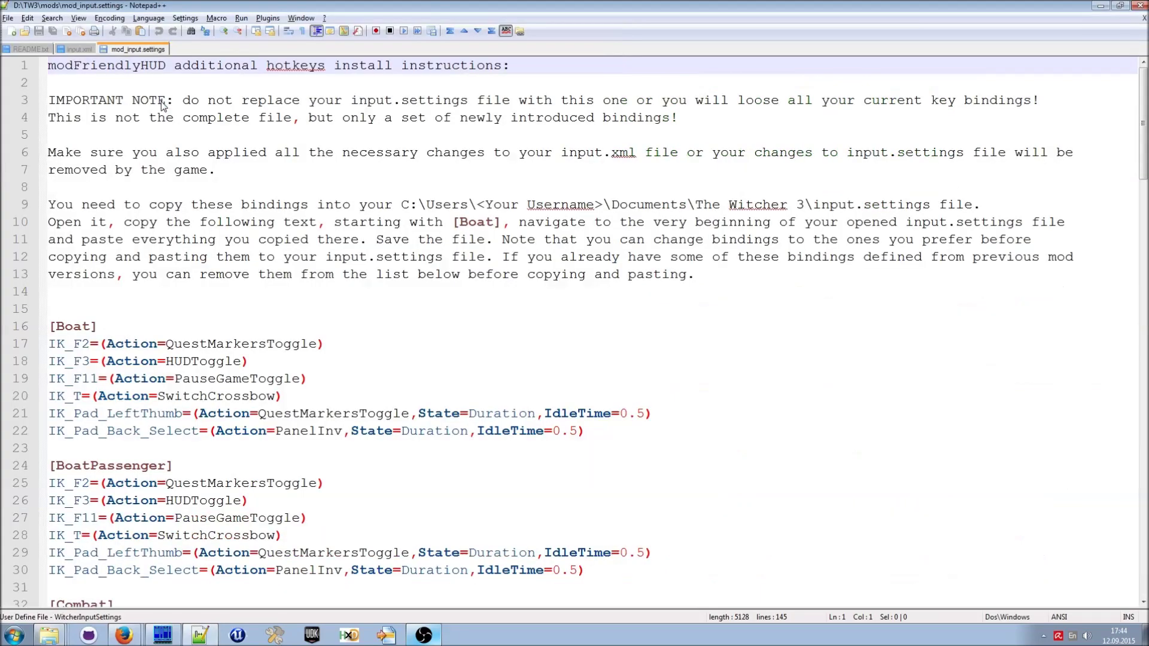
{"action": "left_click", "coordinate": [77, 49]}
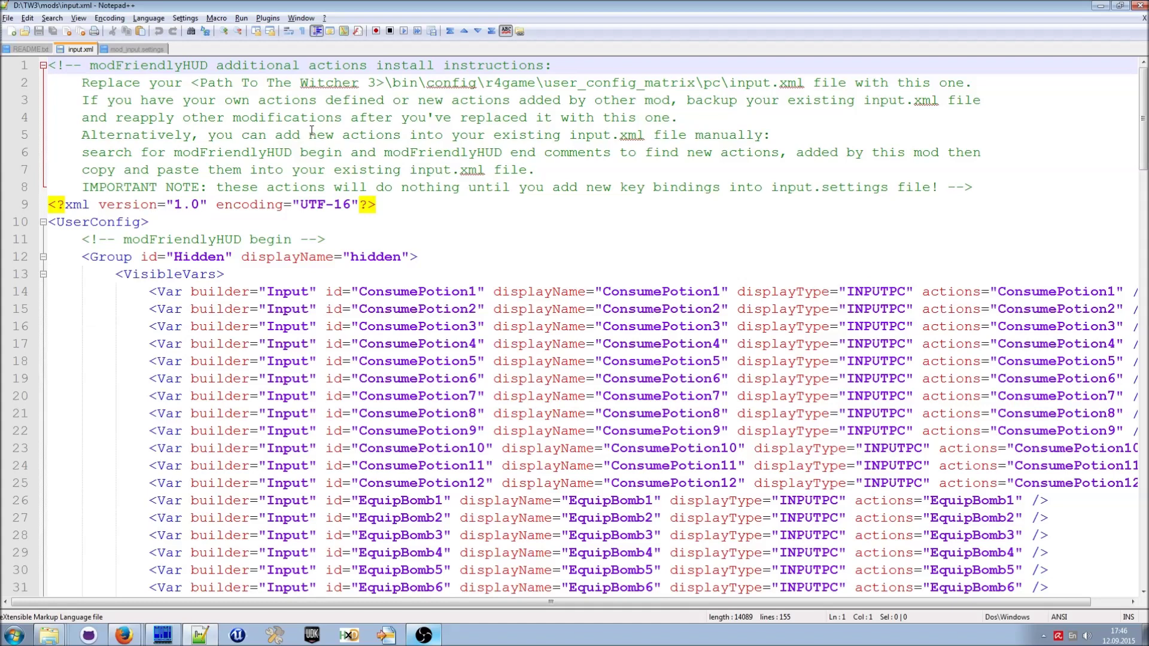
- Move the mod's input file into user_config_matrix\pc, replacing the existing input.xml
{"action": "left_click", "coordinate": [1093, 8]}
{"action": "left_click", "coordinate": [756, 551]}
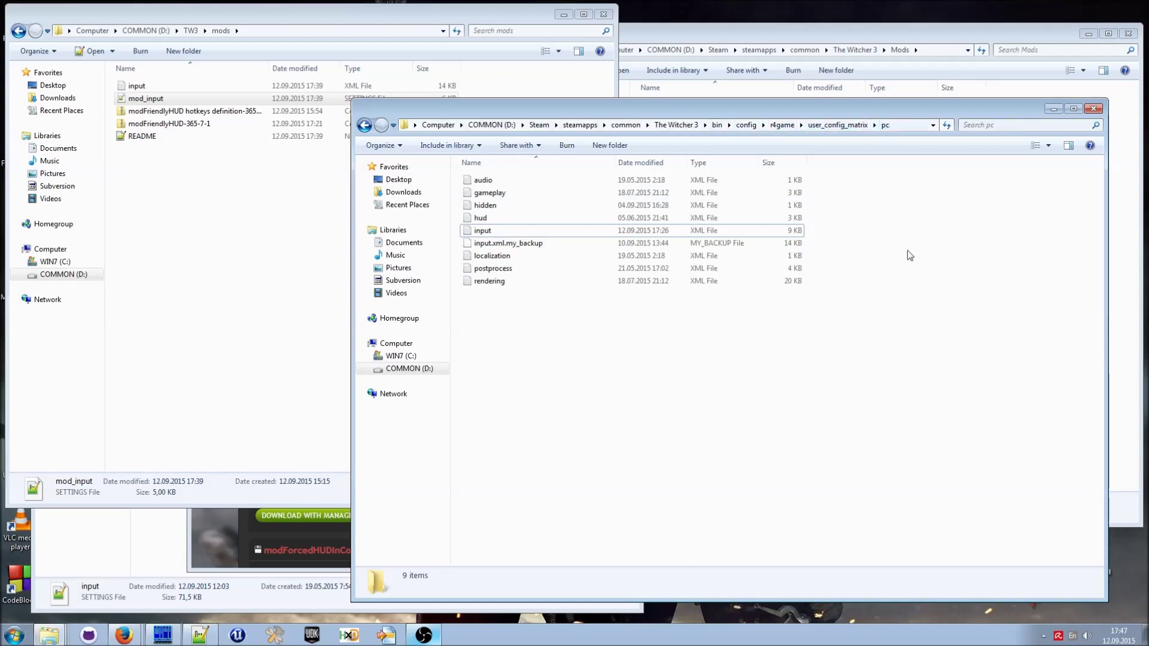
{"action": "left_click", "coordinate": [224, 87]}
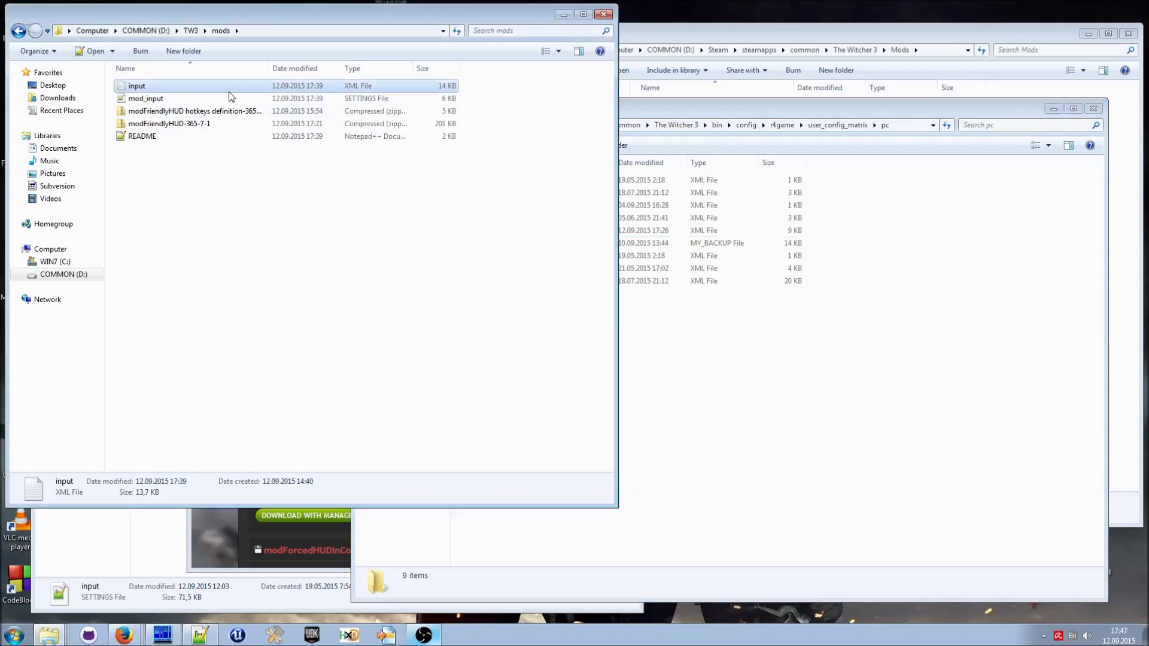
{"action": "left_click_drag", "start_coordinate": [224, 86], "coordinate": [730, 385]}
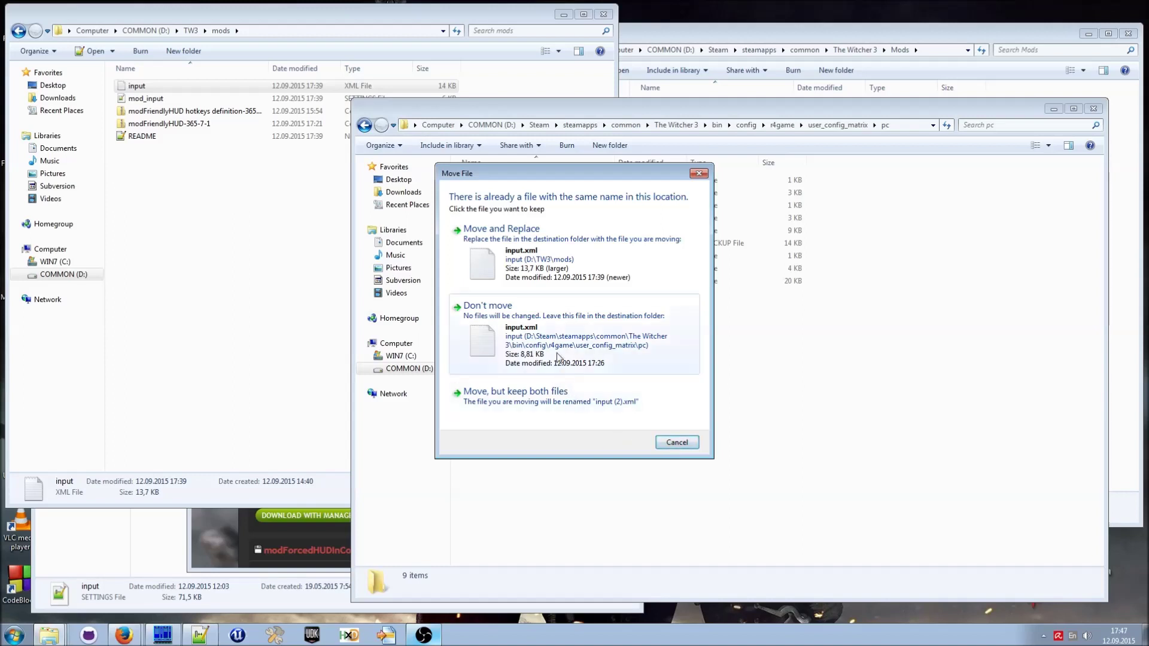
{"action": "left_click", "coordinate": [523, 241]}
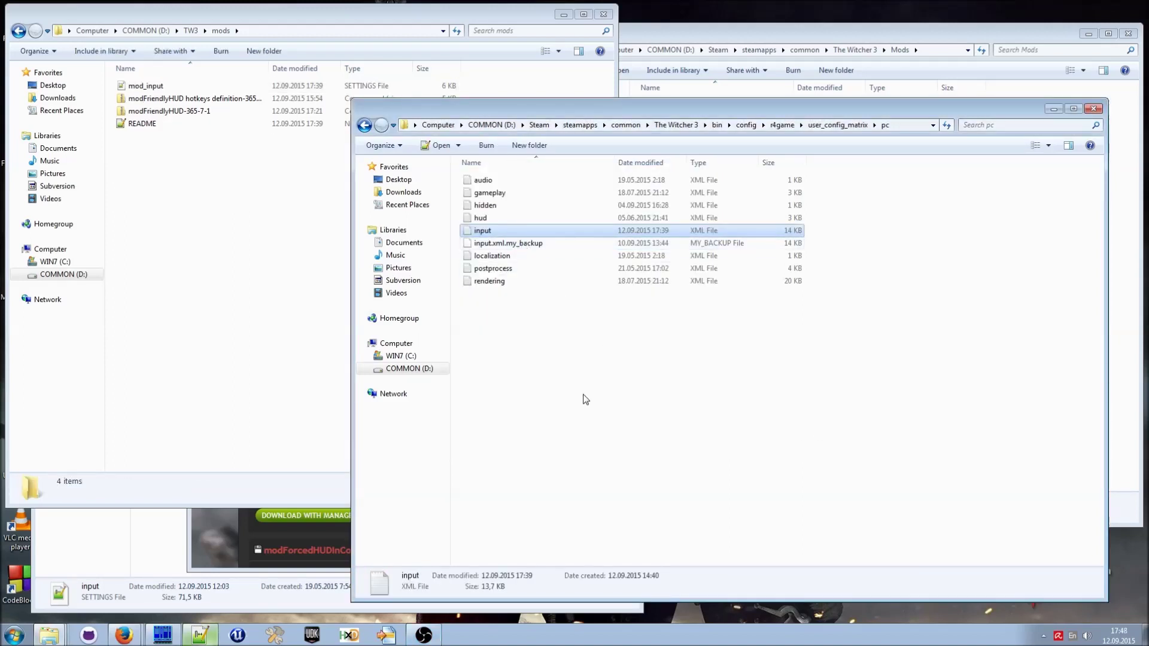
{"action": "key", "text": "alt+Tab"}
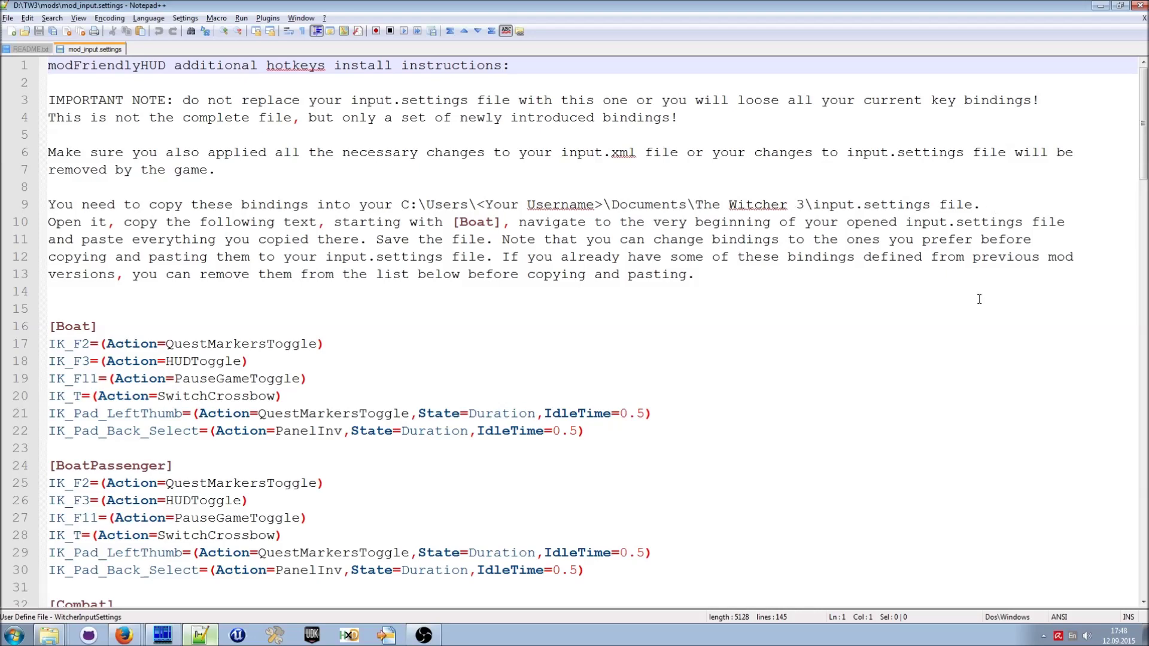
- Minimize Notepad++ and bring up the Documents\The Witcher 3 folder
{"action": "left_click", "coordinate": [1093, 9]}
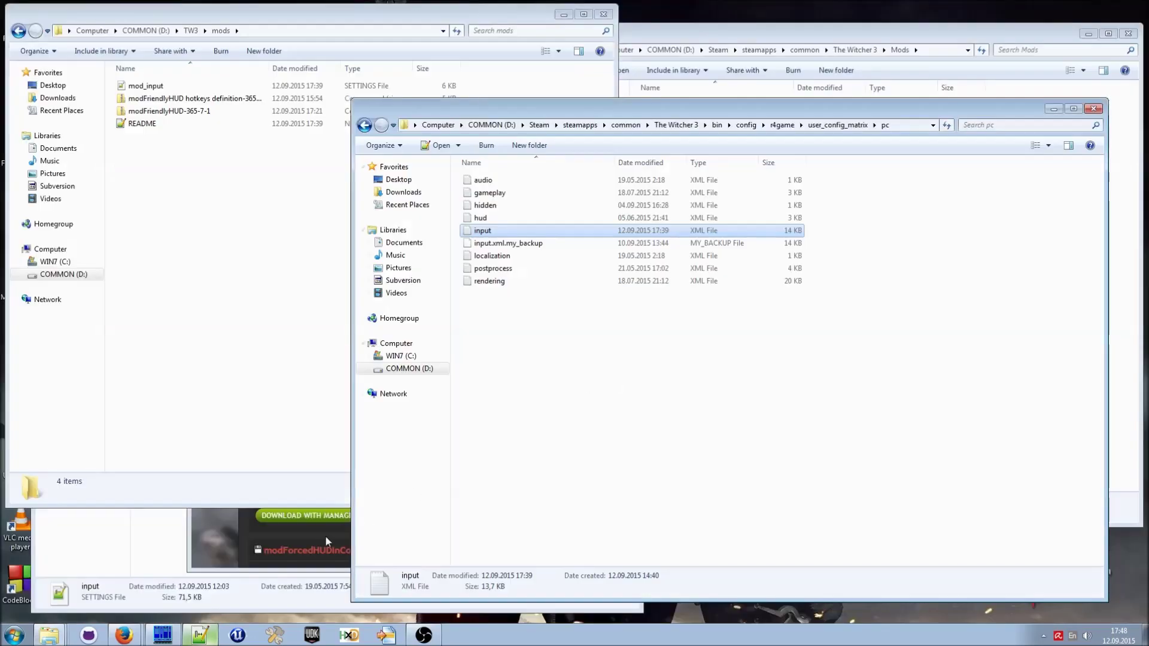
{"action": "left_click", "coordinate": [199, 523]}
- Open the game's input.settings and copy mod_input.settings' bindings from [Boat] to the end
{"action": "left_click", "coordinate": [190, 205]}
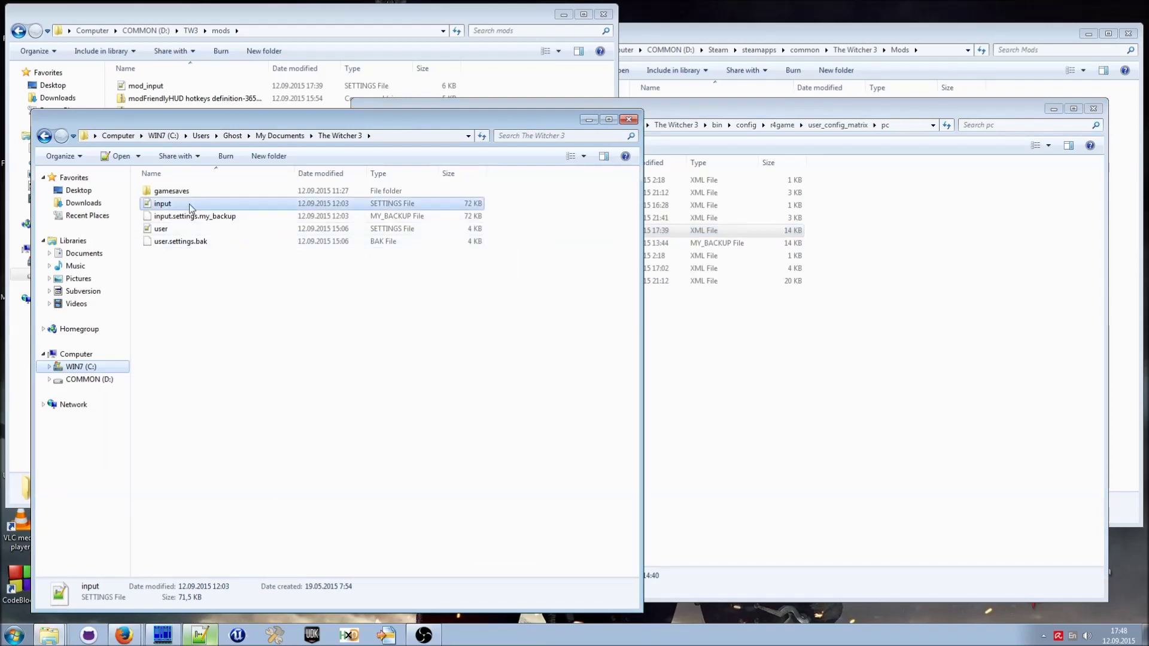
{"action": "double_click", "coordinate": [191, 205]}
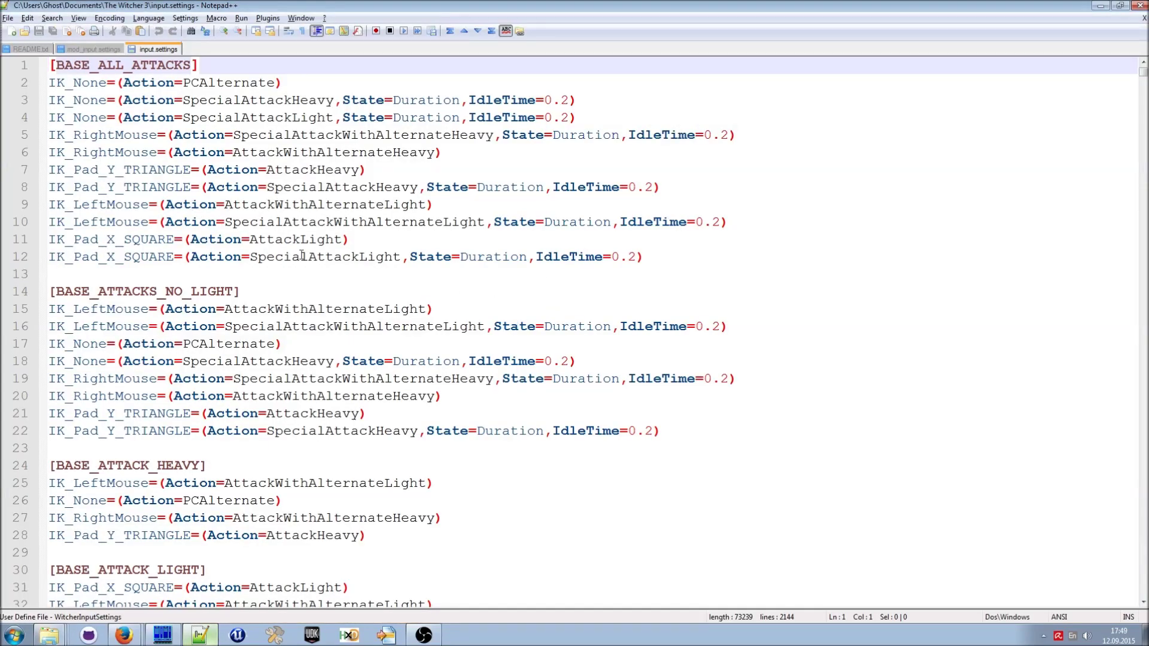
{"action": "left_click", "coordinate": [94, 49]}
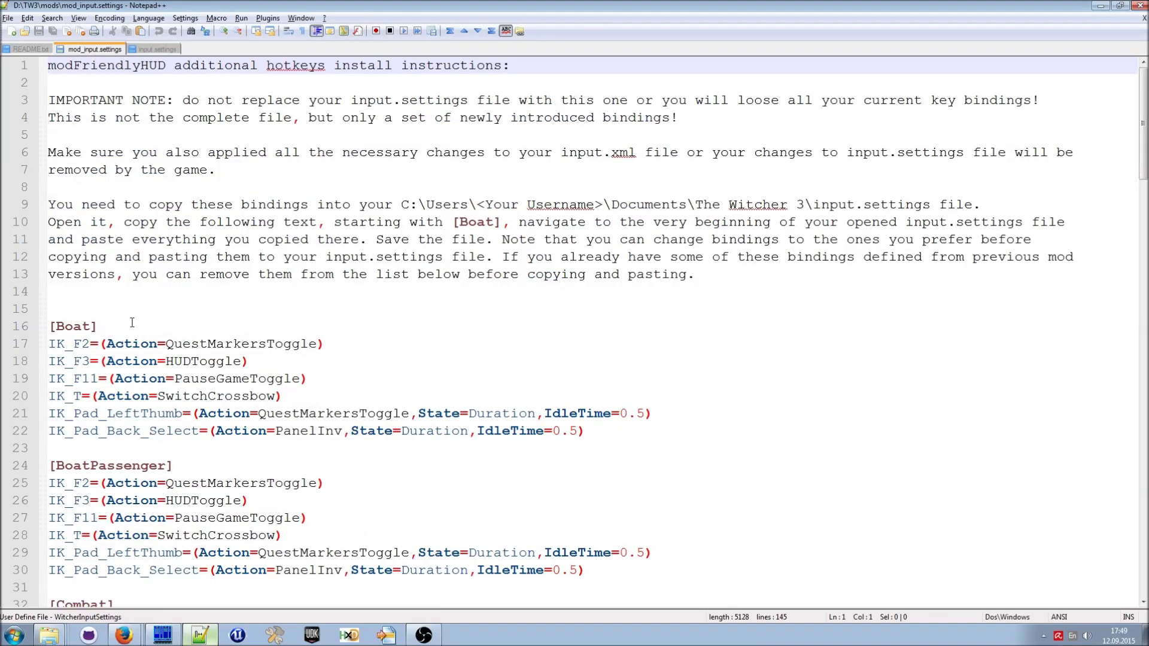
{"action": "left_click", "coordinate": [45, 328]}
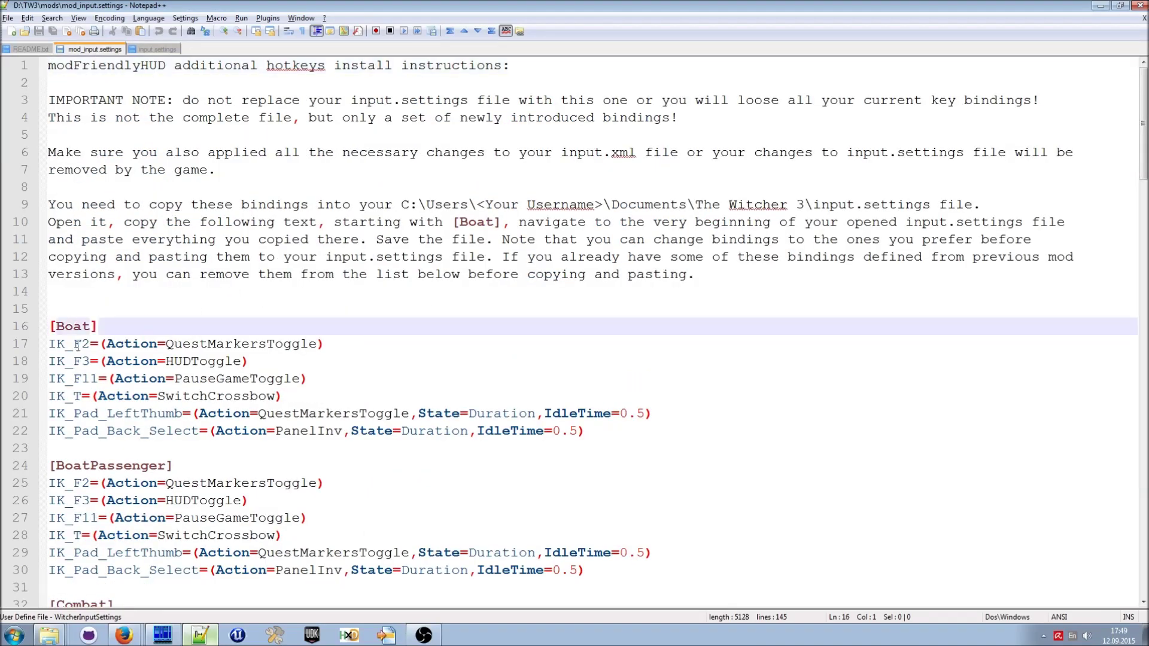
{"action": "key", "text": "shift+Next"}
{"action": "key", "text": "shift+Next"}
{"action": "key", "text": "shift+Next"}
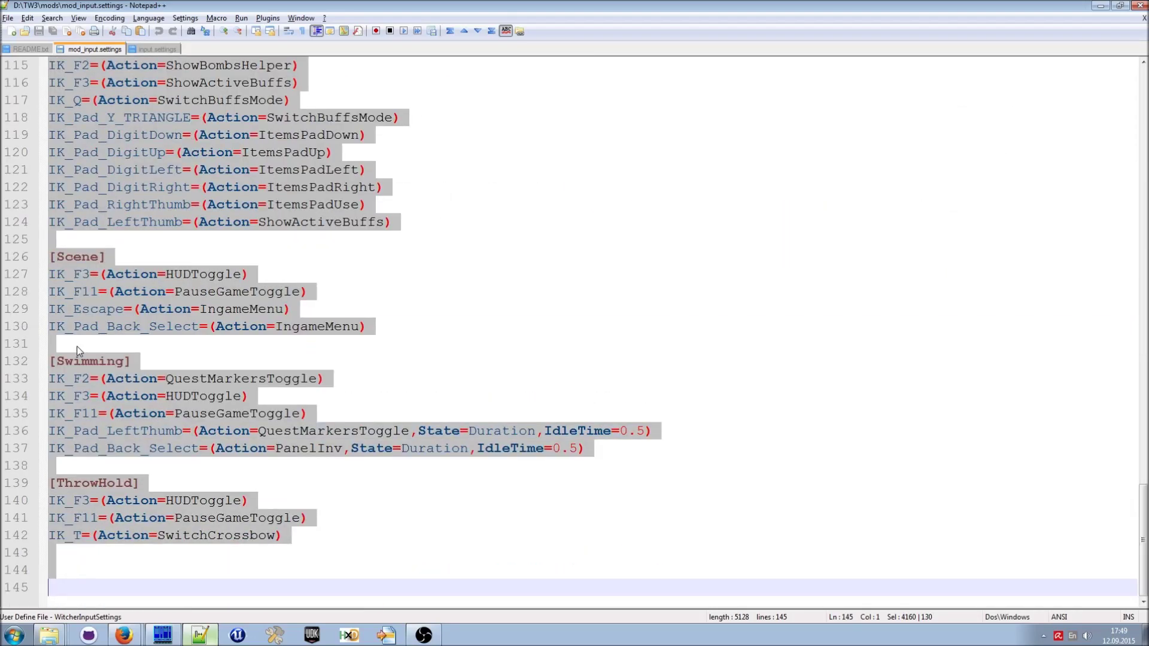
{"action": "key", "text": "ctrl+c"}
{"action": "left_click", "coordinate": [156, 49]}
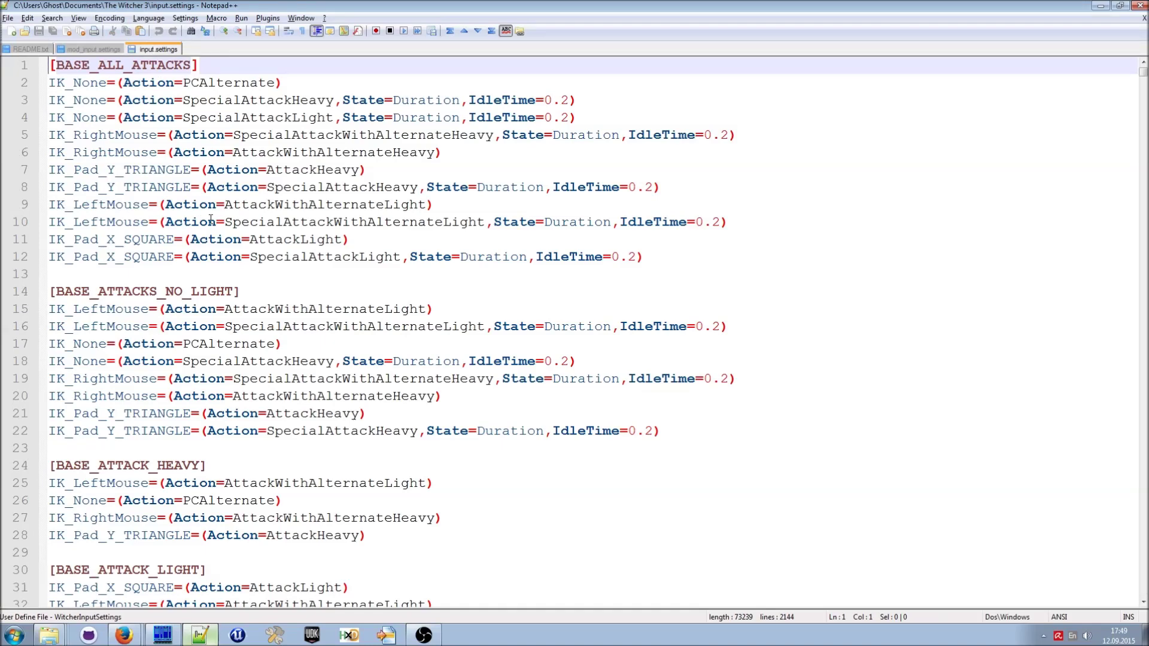
- Paste the mod bindings at the top of input.settings and delete ThrowHold's IK_F3 and IK_F11 lines
{"action": "key", "text": "ctrl+v"}
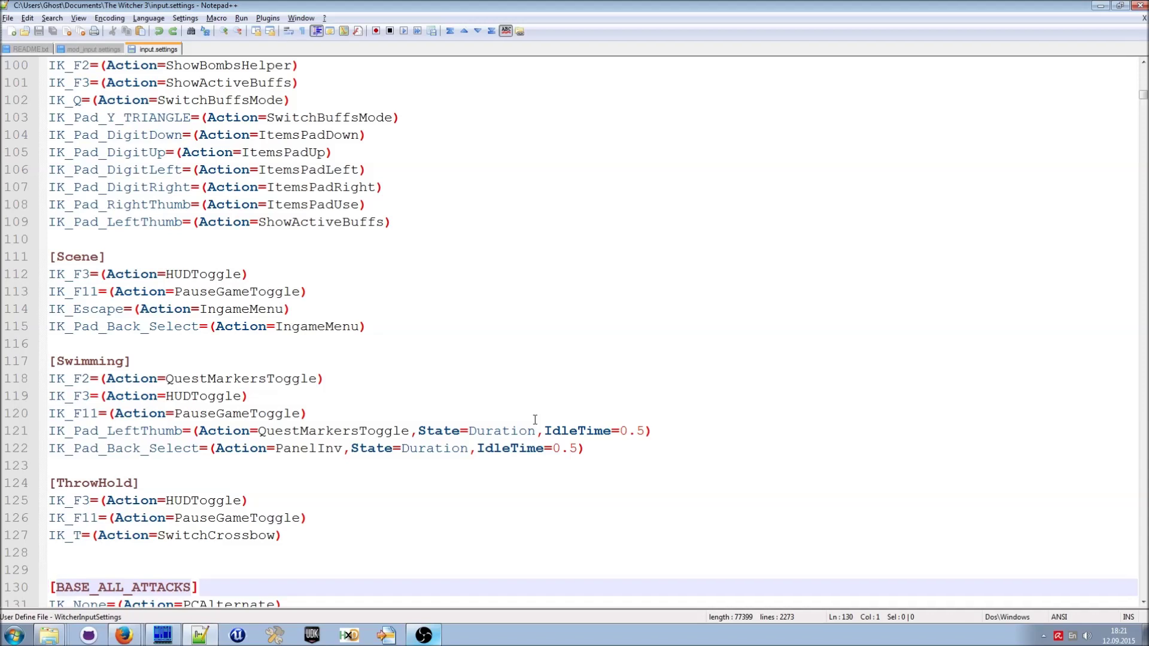
{"action": "key", "text": "Up"}
{"action": "key", "text": "Up"}
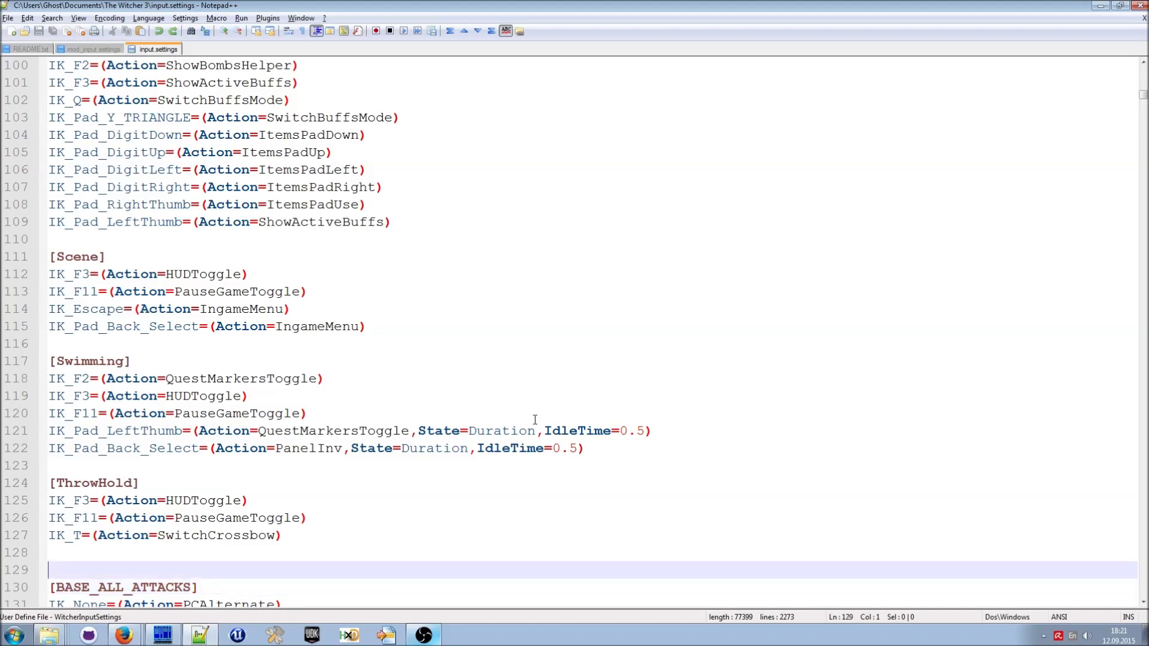
{"action": "key", "text": "Up"}
{"action": "key", "text": "Up"}
{"action": "key", "text": "Up"}
{"action": "key", "text": "shift+Down"}
{"action": "key", "text": "shift+Down"}
{"action": "key", "text": "Delete"}
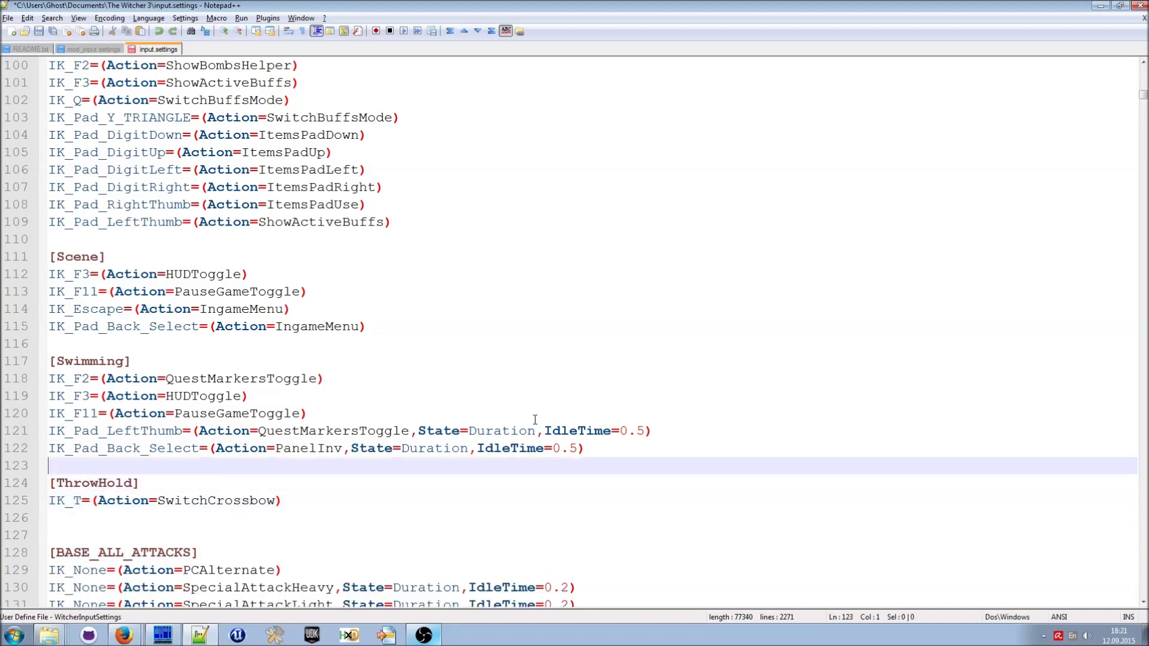
- Delete the IK_F2, IK_F3 and IK_F11 lines under Swimming
{"action": "key", "text": "Up"}
{"action": "key", "text": "Up"}
{"action": "key", "text": "Up"}
{"action": "key", "text": "shift+Down"}
{"action": "key", "text": "shift+Down"}
{"action": "key", "text": "Delete"}
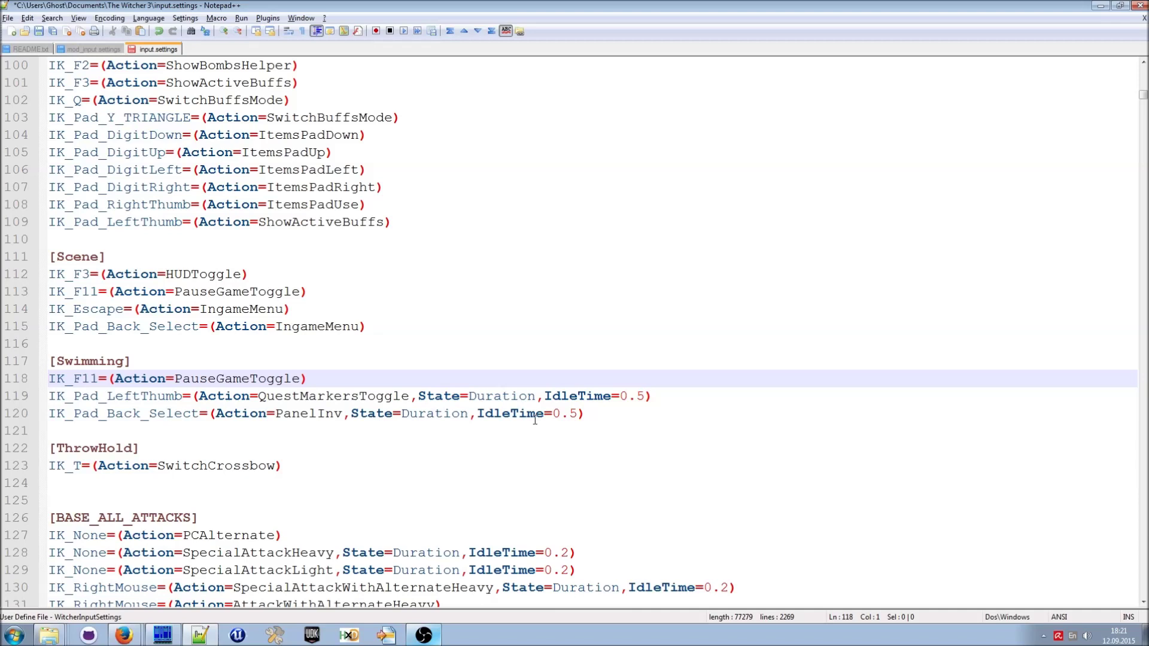
{"action": "key", "text": "shift+Down"}
{"action": "key", "text": "Delete"}
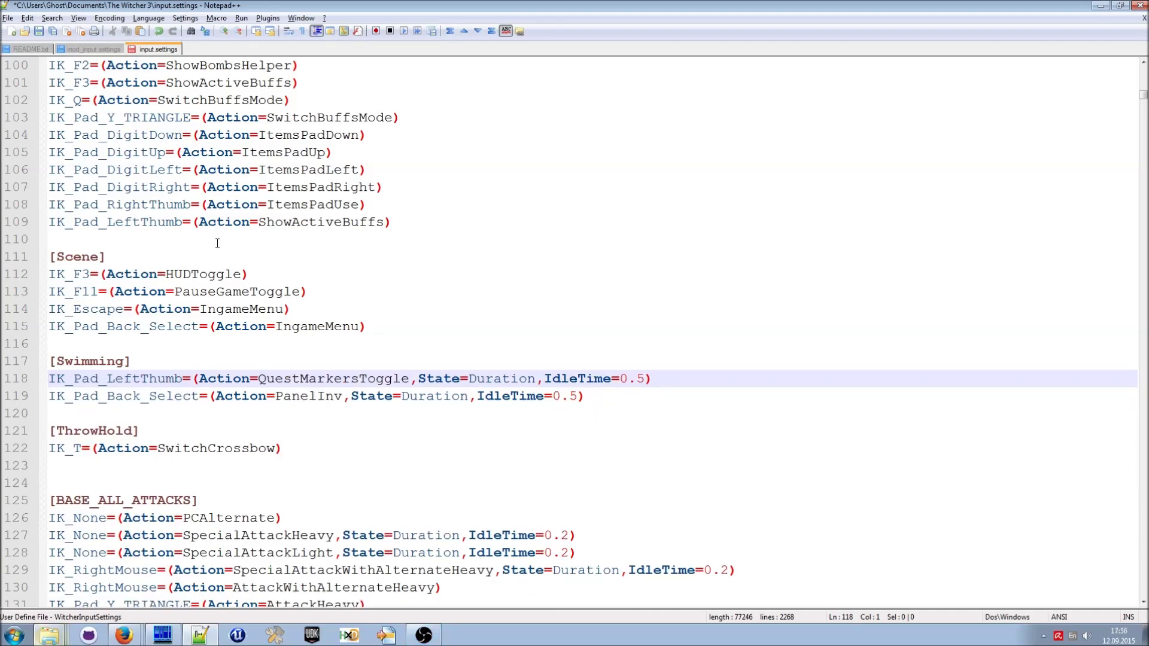